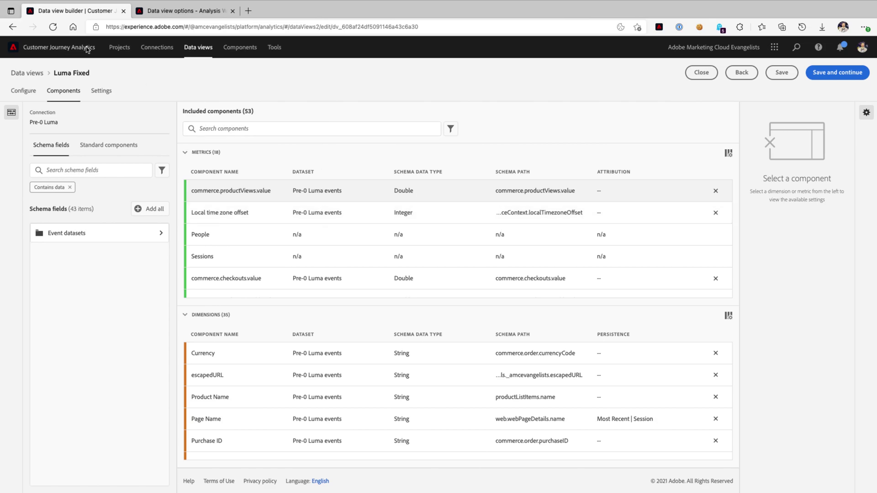
- Switch to the Data view options project, search its components for "revenue" and replace the Freeform table's Events metric with Revenue
click(182, 13)
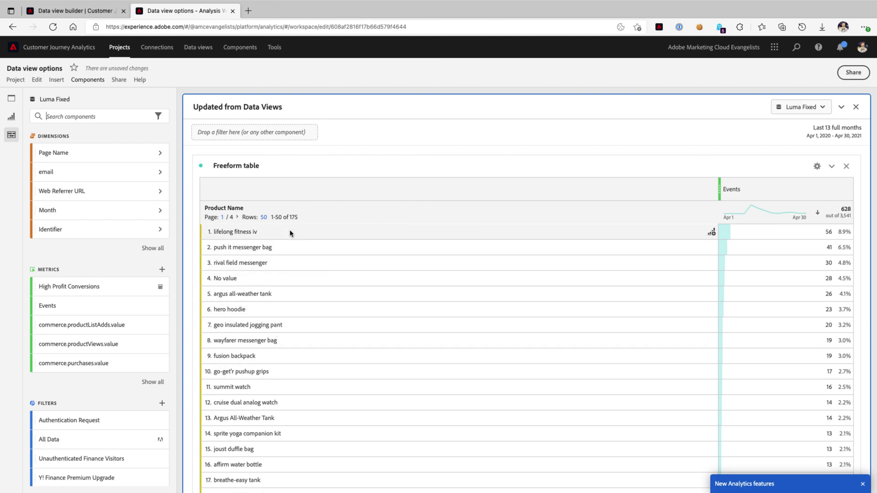
text(revenue)
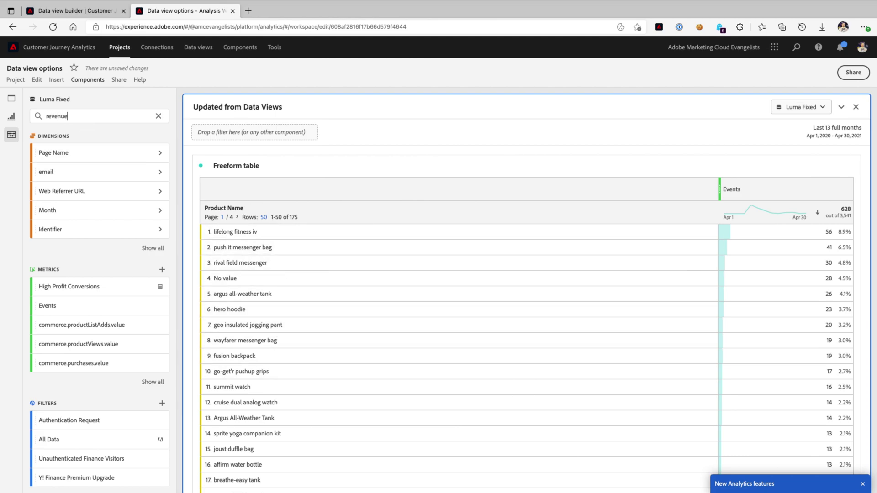
drag(73, 160, 771, 192)
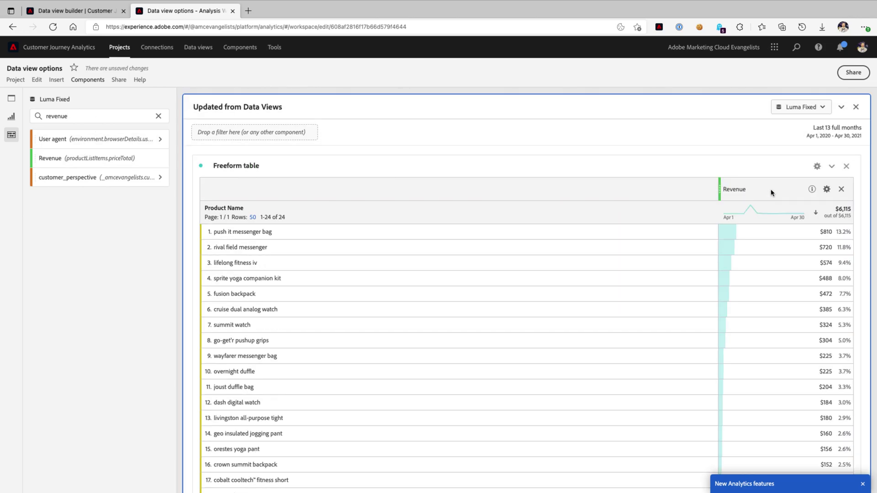
click(158, 116)
scroll(435, 360, down, 4)
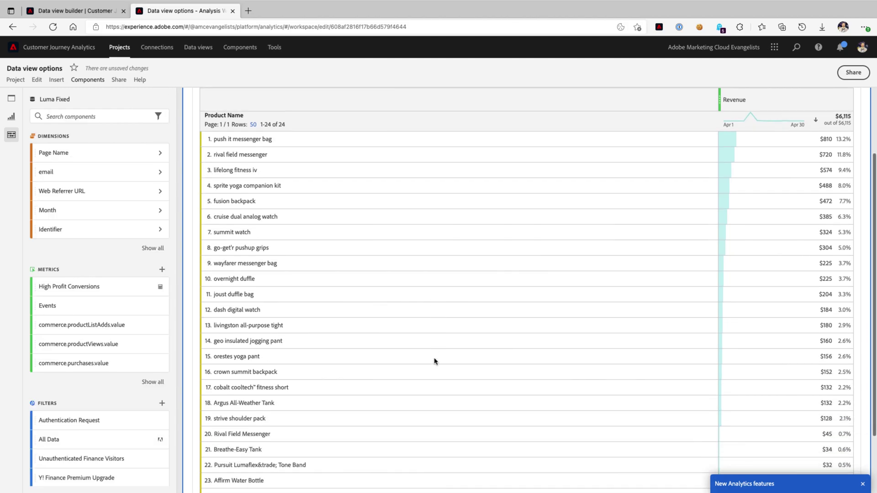
scroll(388, 369, up, 4)
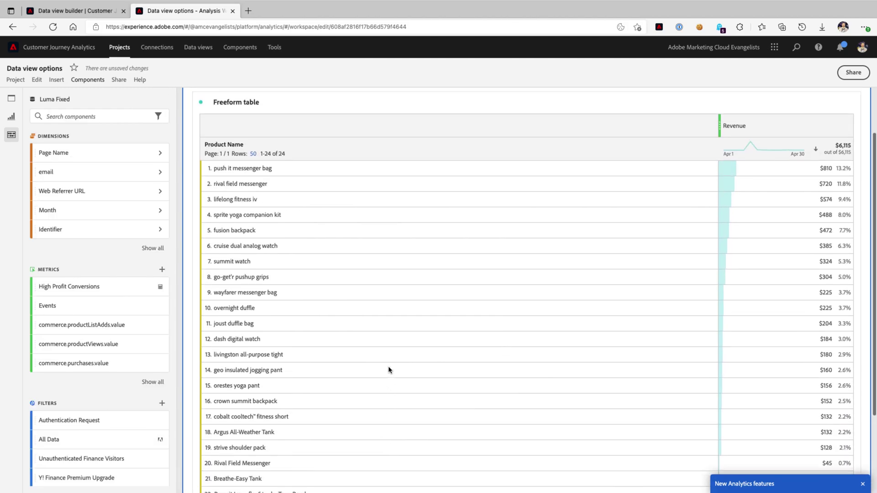
- Search the project's components for "order", and clear the search
click(114, 117)
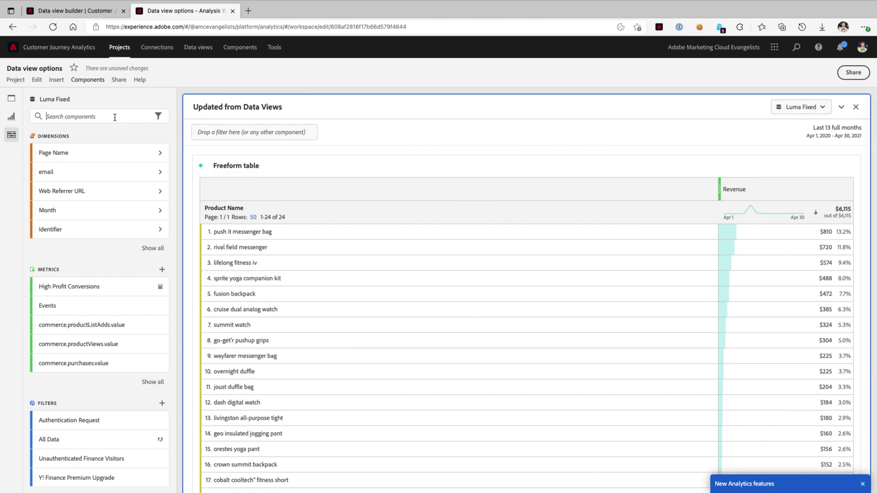
text(order)
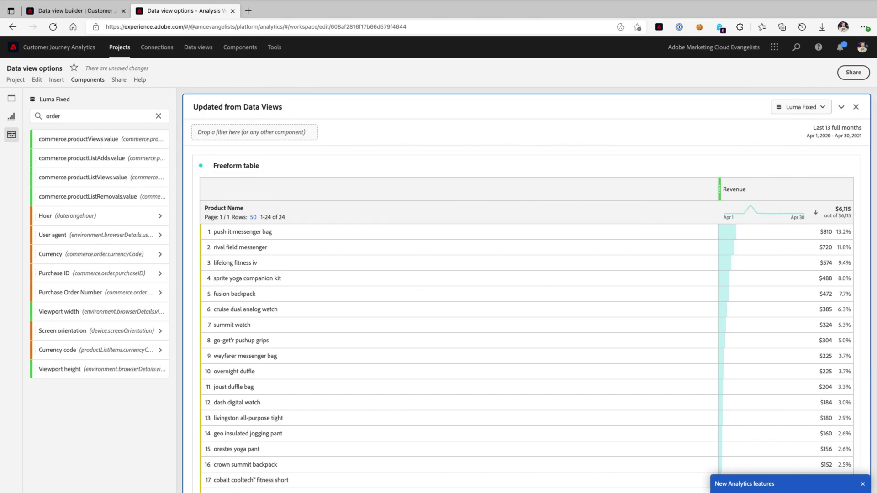
key(ctrl+a)
key(BackSpace)
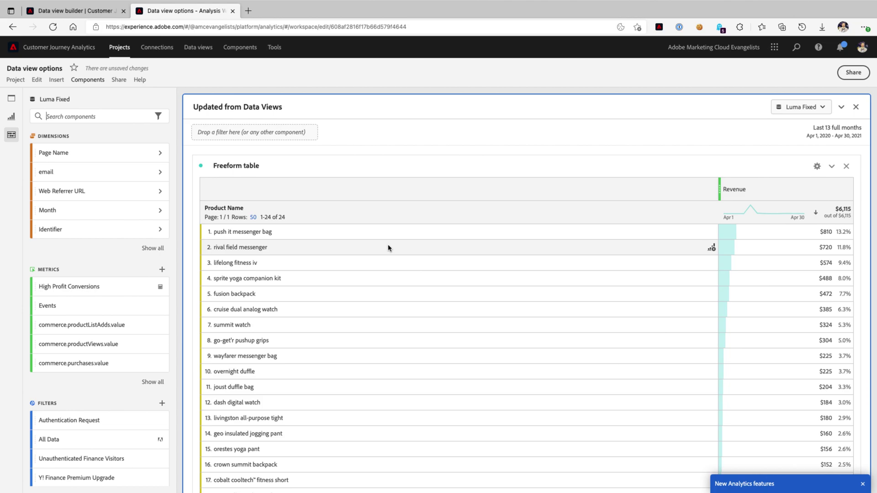
- Return to the Luma Fixed data view, find the Revenue metric among its included components and duplicate it
key(ctrl+shift+Tab)
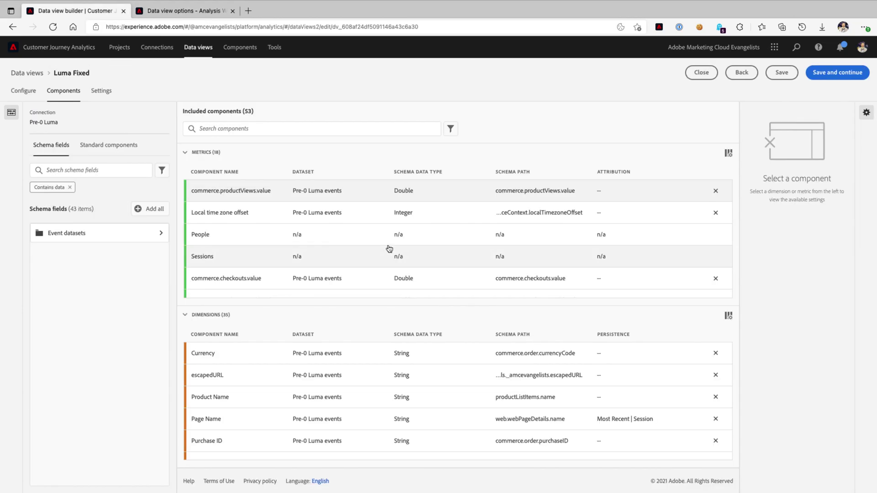
click(269, 132)
text(revenue)
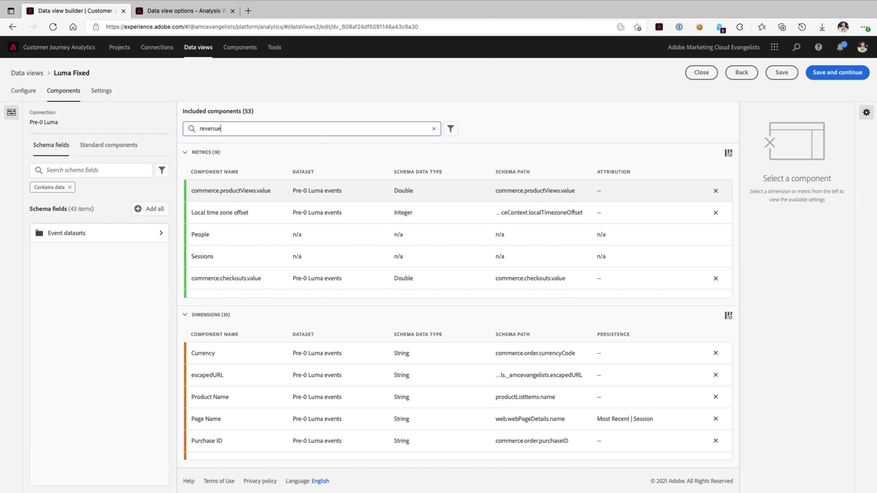
click(347, 197)
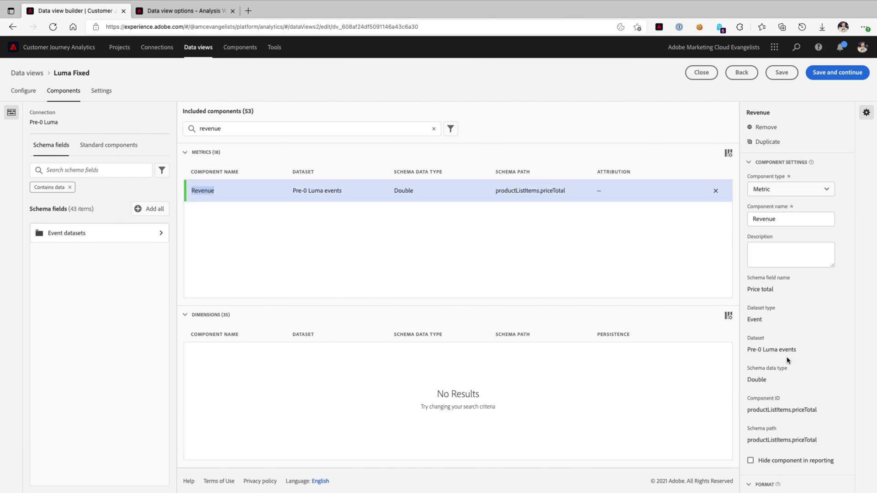
scroll(787, 361, down, 7)
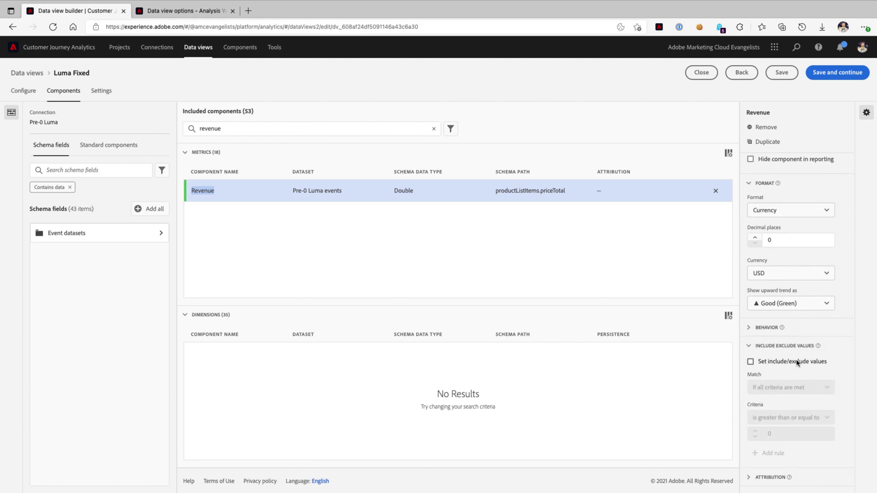
scroll(779, 362, up, 7)
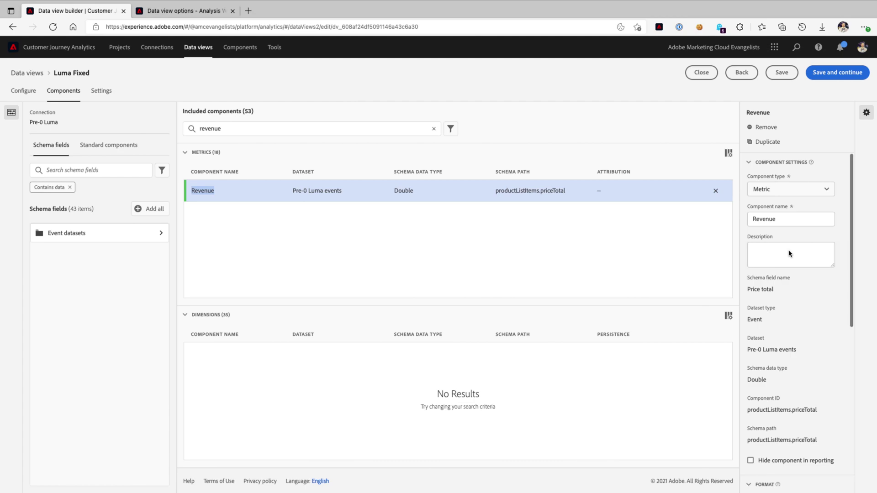
click(765, 146)
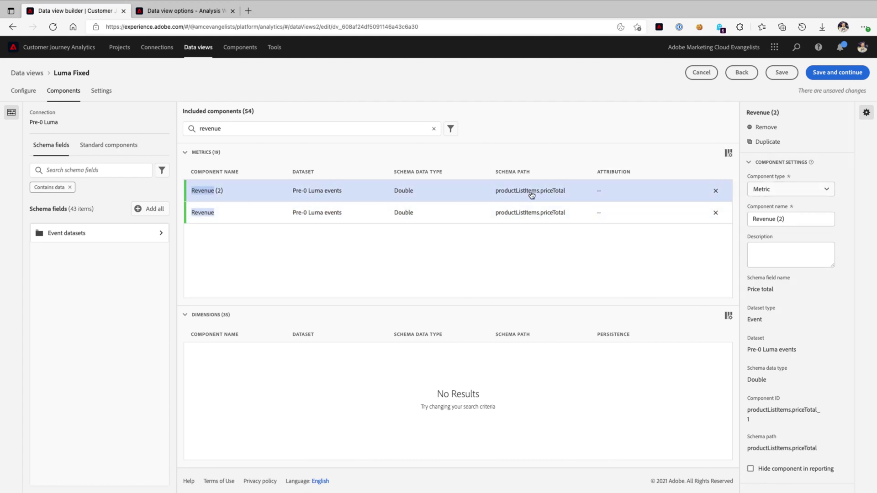
- Rename the duplicated metric to "High Value Revenue" and give it the description "Revenue >$50"
click(802, 220)
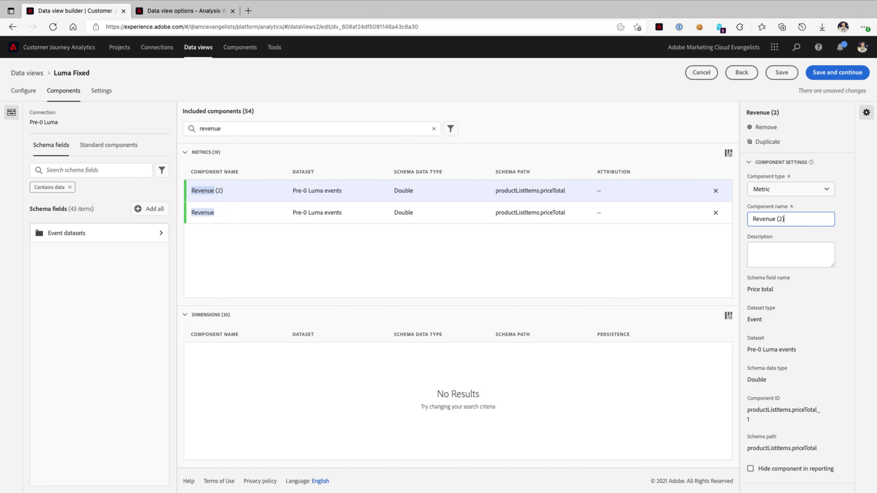
key(BackSpace)
key(BackSpace)
key(BackSpace)
key(BackSpace)
text(High Value)
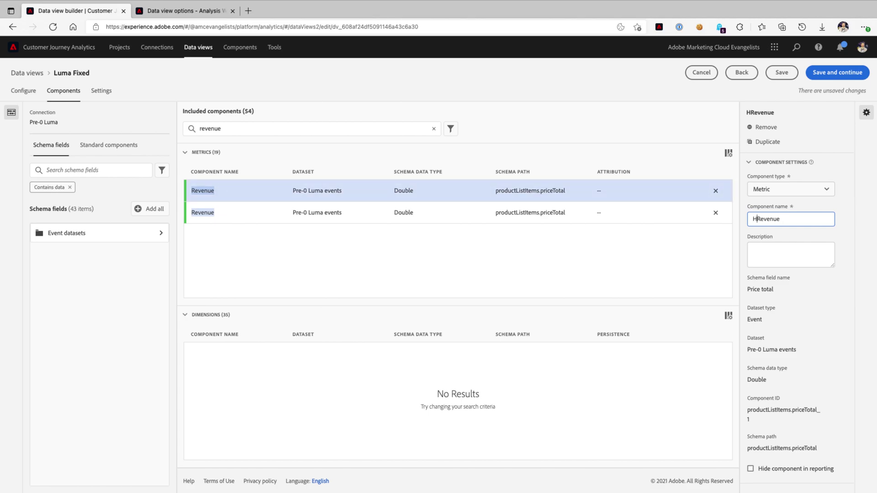
click(791, 255)
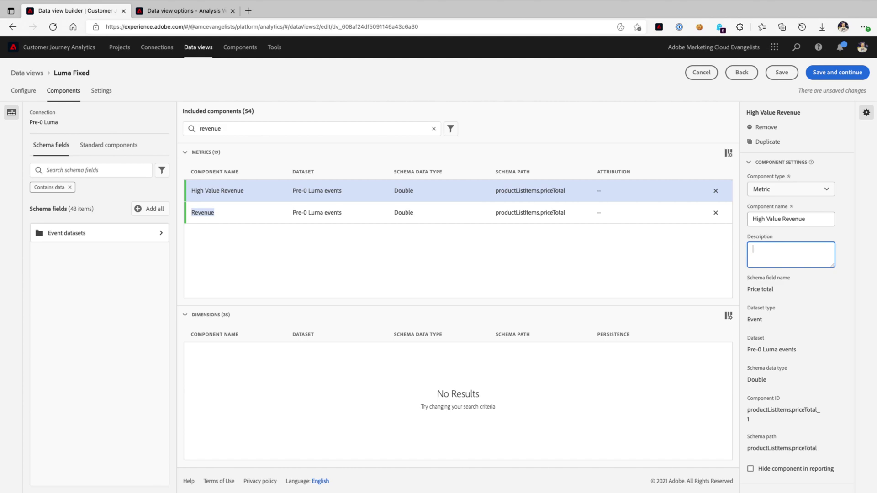
text(Revenue >$50)
- Restrict High Value Revenue to values greater than or equal to 50 with include/exclude values, and save the data view
scroll(794, 373, down, 5)
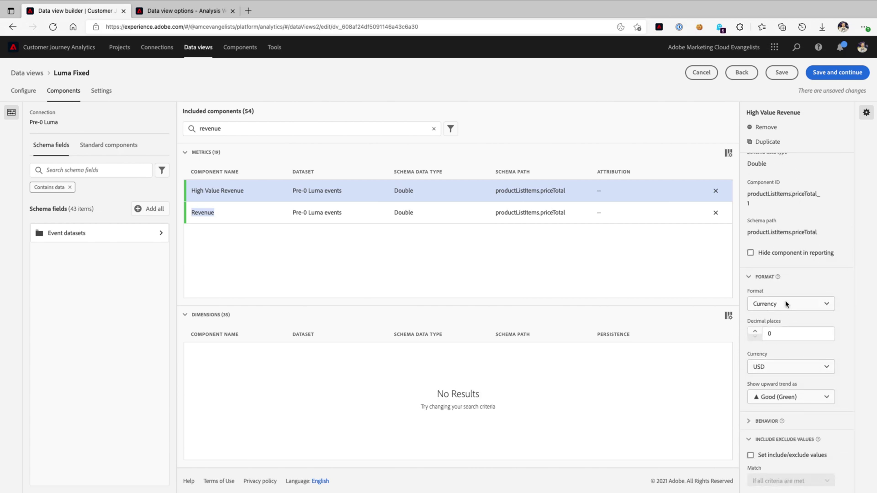
scroll(790, 352, down, 2)
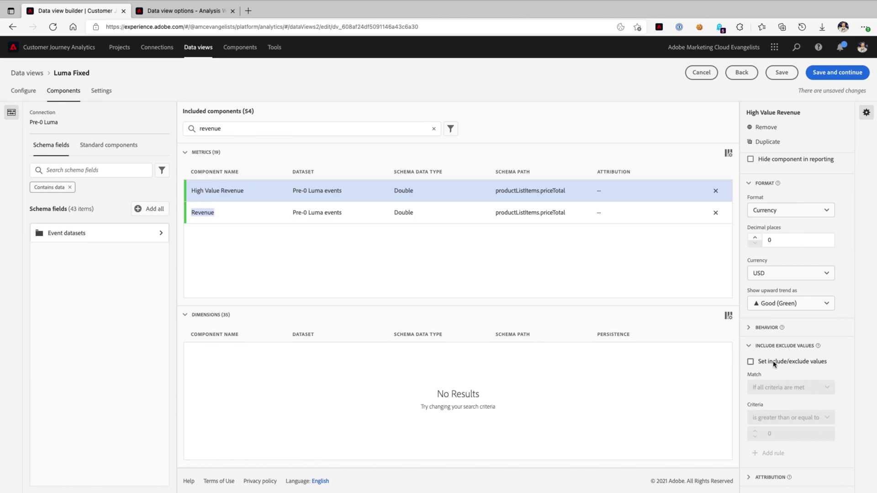
click(773, 364)
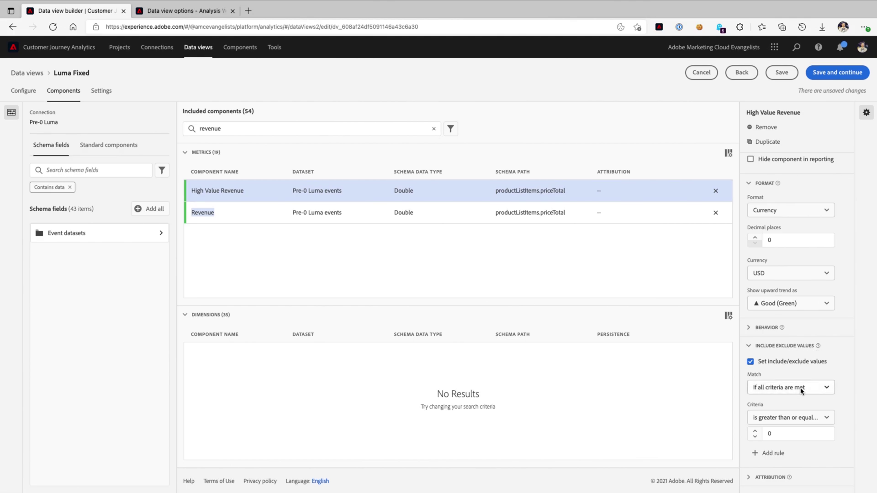
click(785, 388)
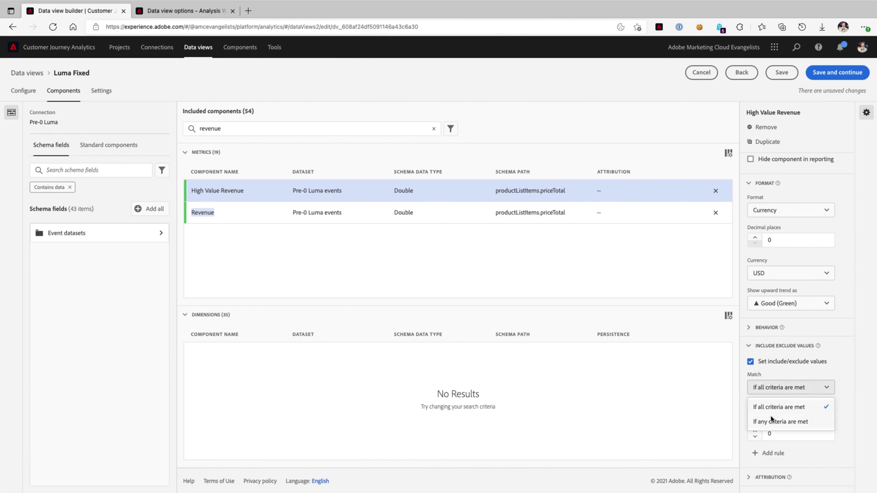
click(847, 388)
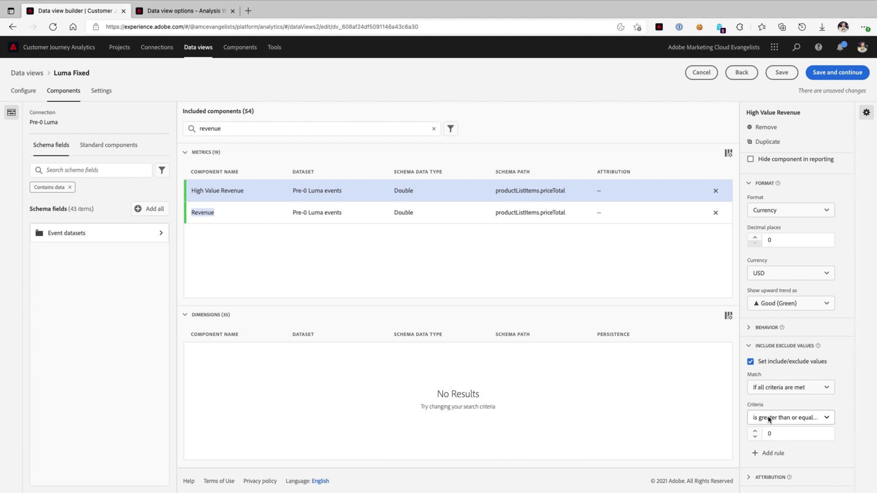
click(768, 435)
text(50)
scroll(807, 400, up, 6)
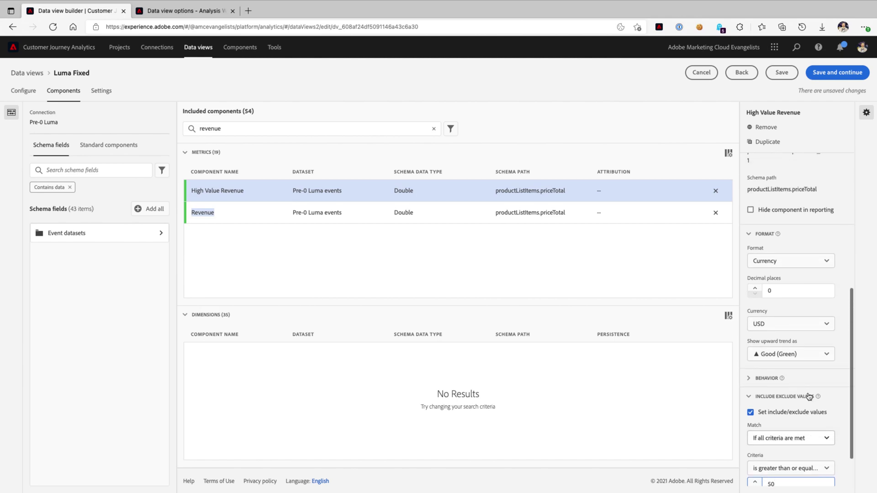
scroll(817, 281, up, 1)
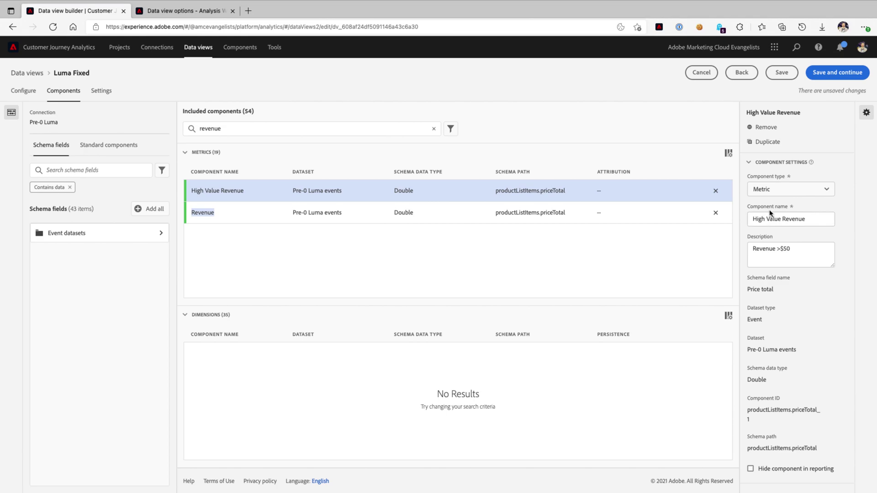
click(779, 76)
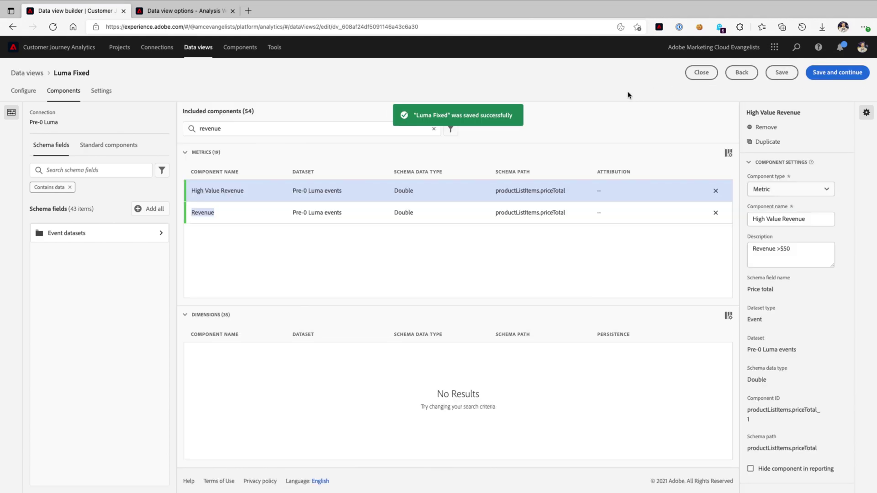
- Refresh the components in the Data view options project and add High Value Revenue as a table column before Revenue
key(ctrl+Tab)
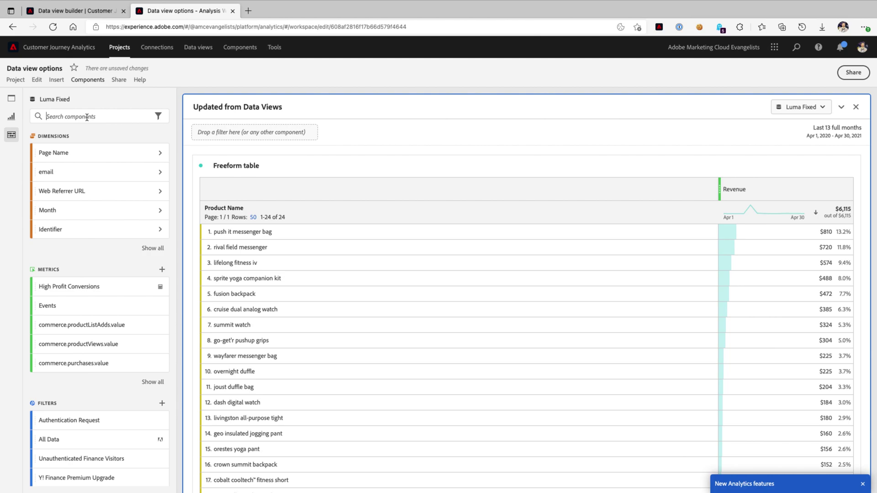
text(revenue)
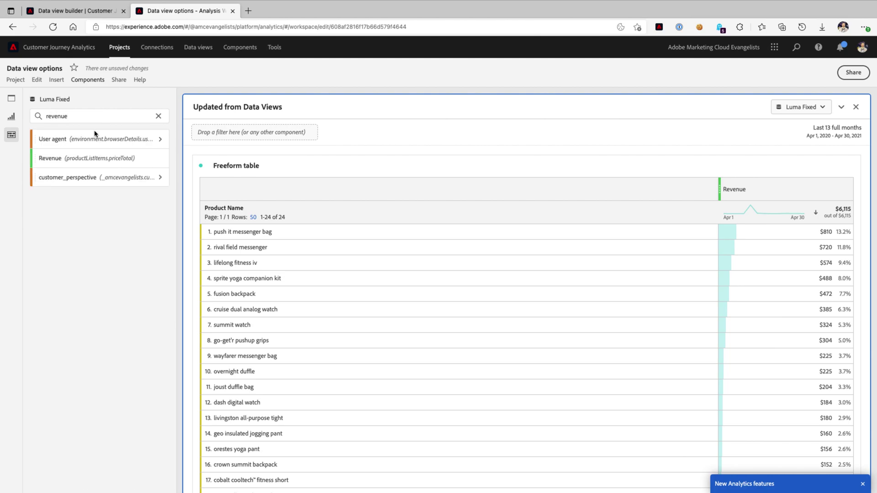
click(88, 83)
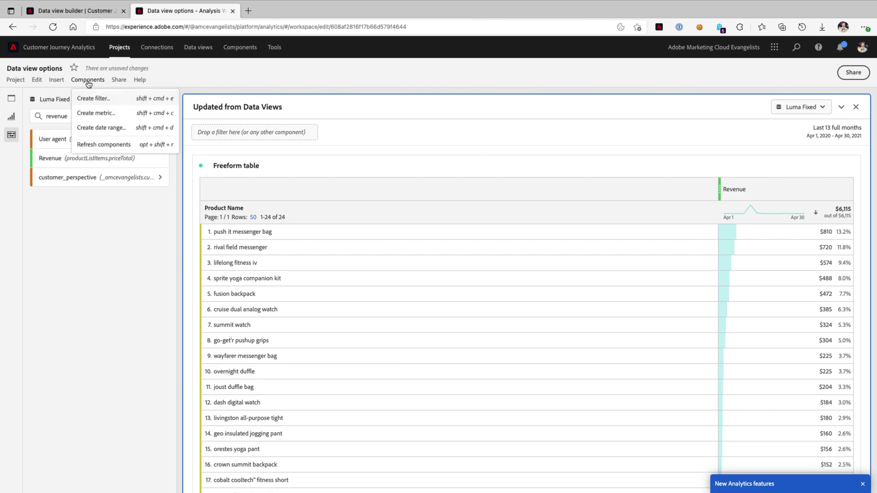
click(87, 145)
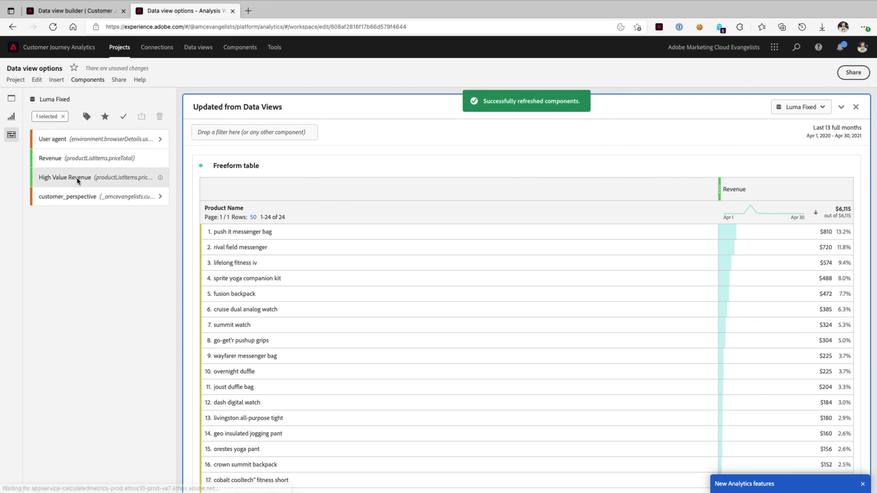
drag(78, 179, 722, 195)
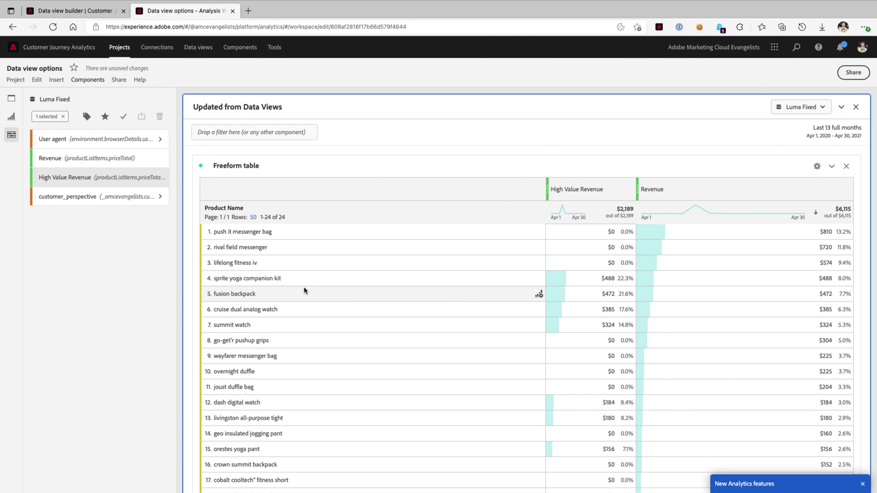
- Sort the Freeform table by High Value Revenue, and briefly highlight the first seven product rows
click(598, 214)
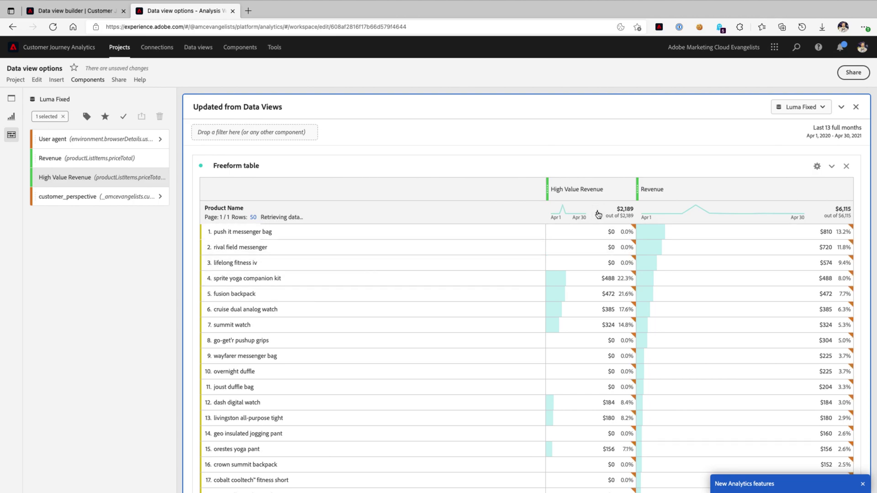
click(382, 233)
shift+click(363, 324)
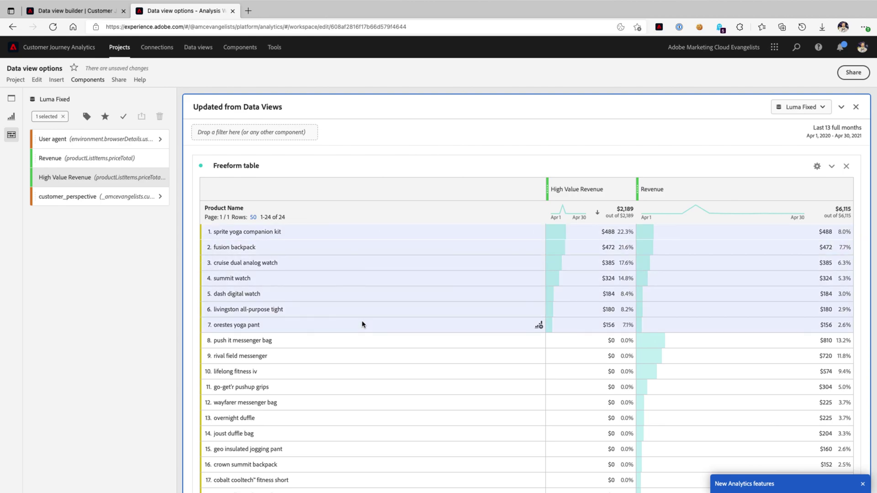
click(362, 324)
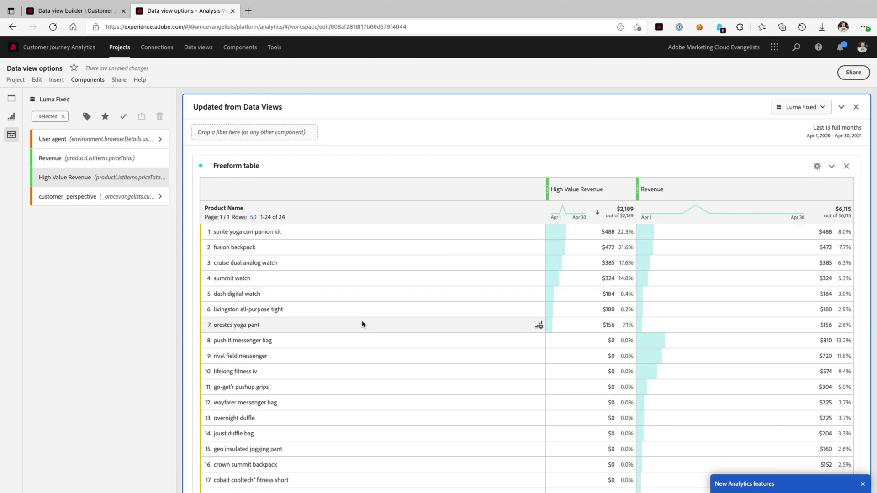
- Search the components for "id" and break down the first seven product rows by Identifier
click(100, 177)
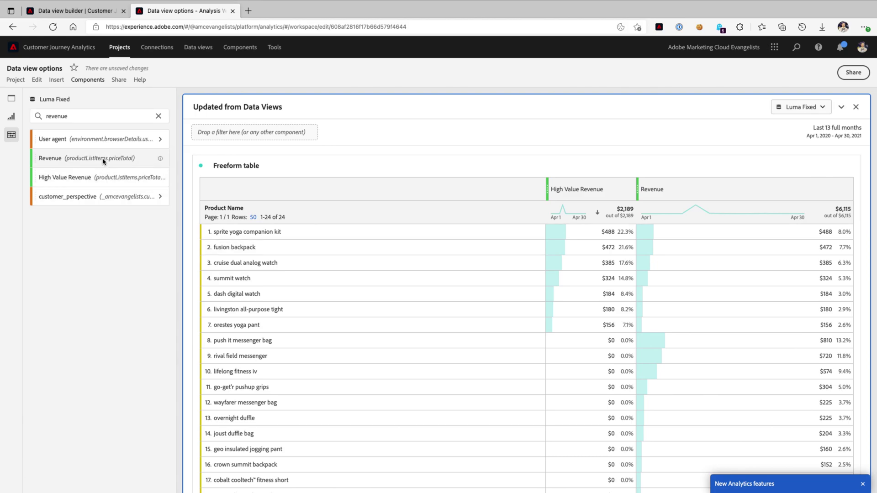
click(158, 116)
text(id)
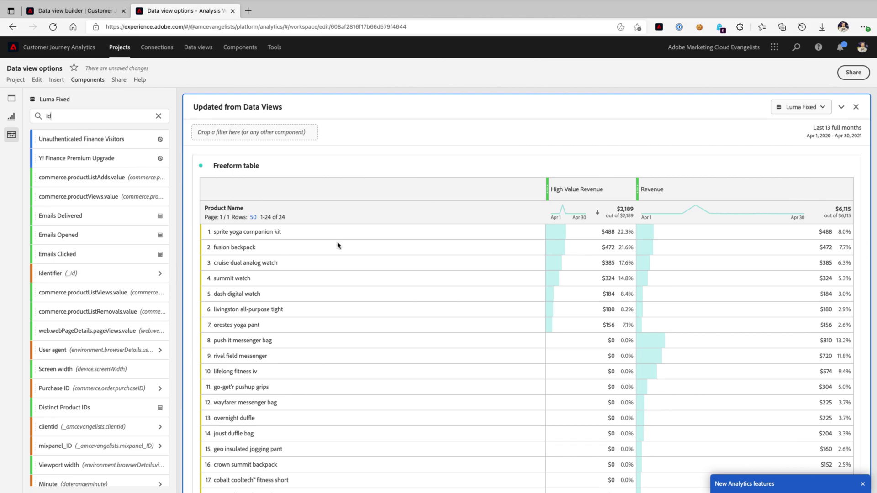
click(399, 232)
shift+click(376, 324)
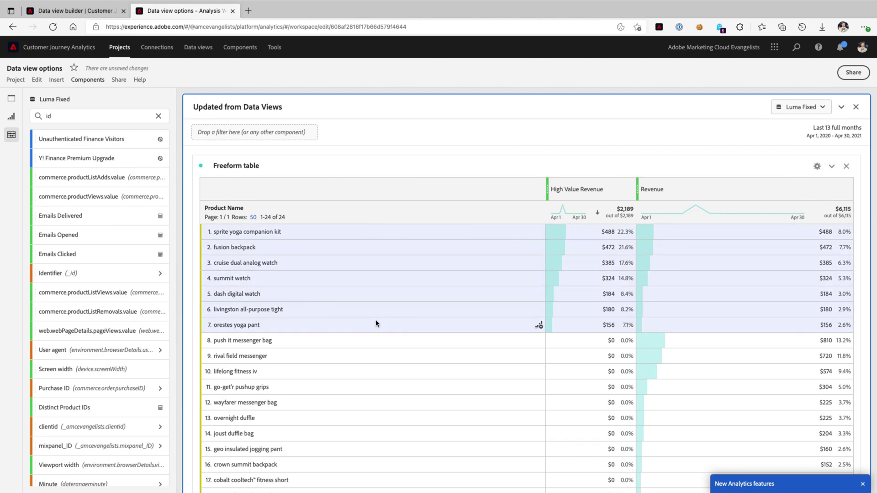
drag(56, 276, 310, 274)
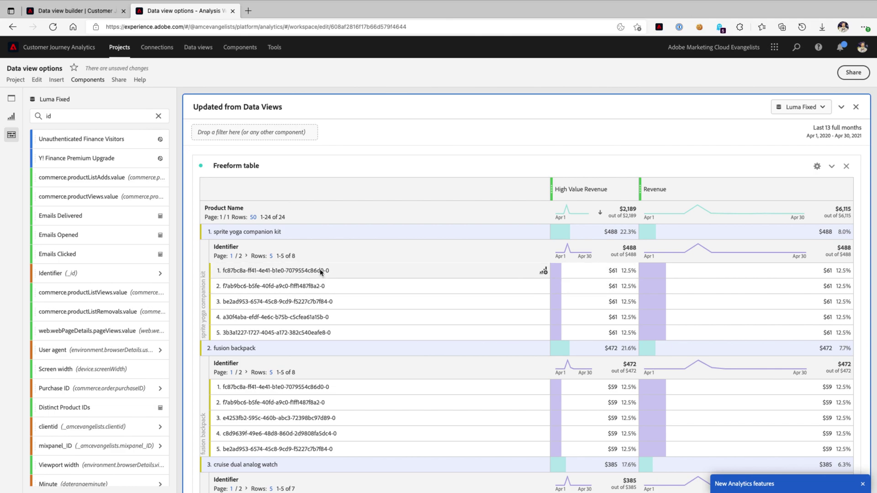
- Examine the Identifier breakdown rows under sprite yoga companion kit and the following products
click(294, 275)
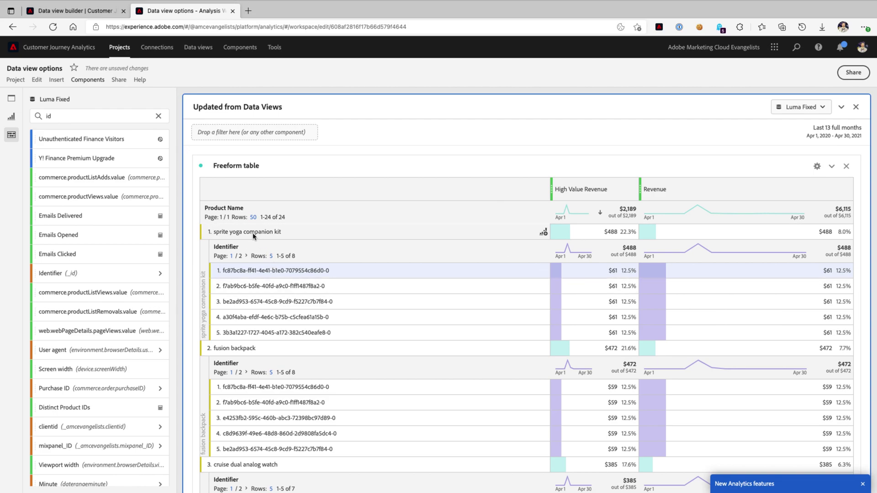
click(294, 317)
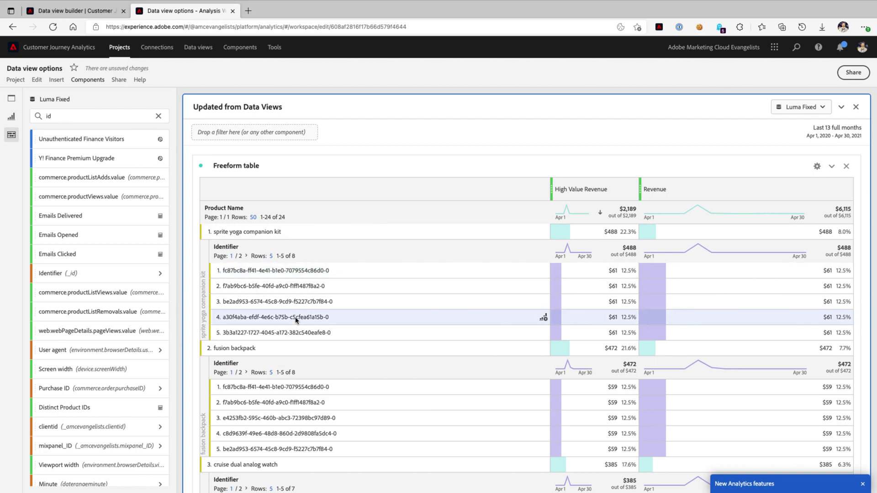
scroll(346, 336, down, 2)
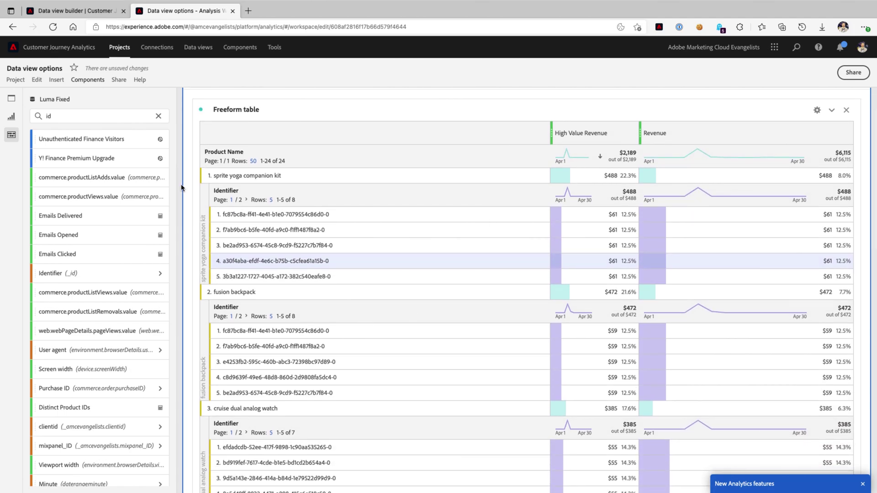
- Try adding Events as a table column before High Value Revenue, and remove that column again
double_click(99, 118)
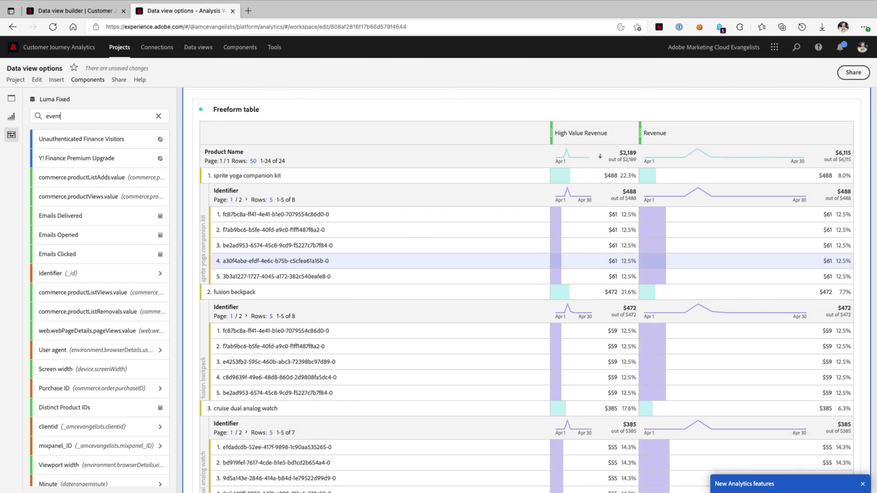
drag(107, 140, 564, 136)
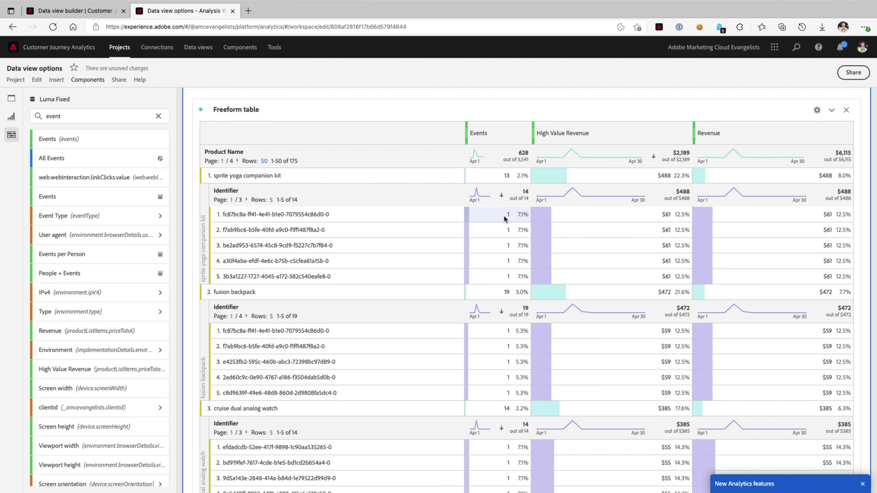
mouse_move(511, 141)
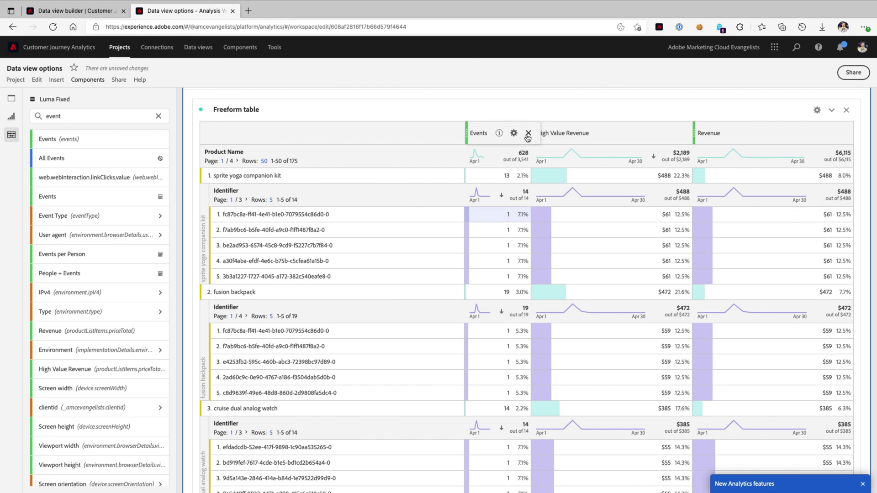
click(528, 135)
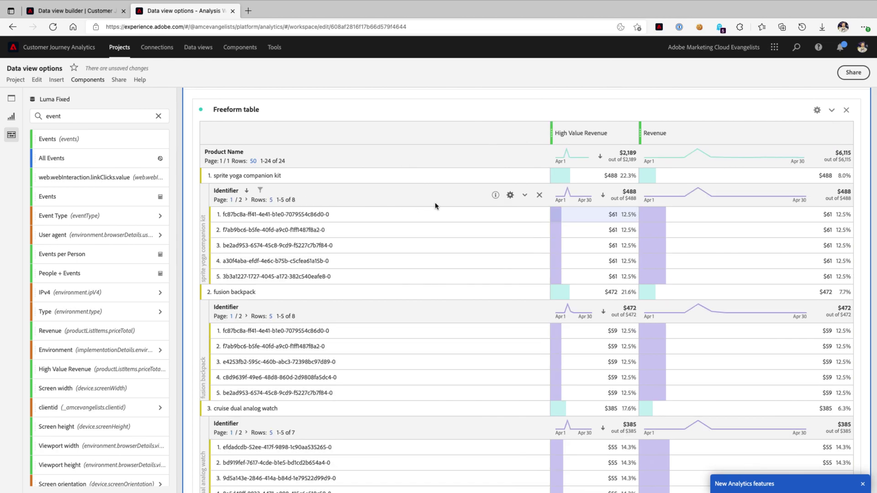
- Search the components for "id" and replace the Product Name dimension of the Freeform table with Identifier
double_click(116, 116)
text(id)
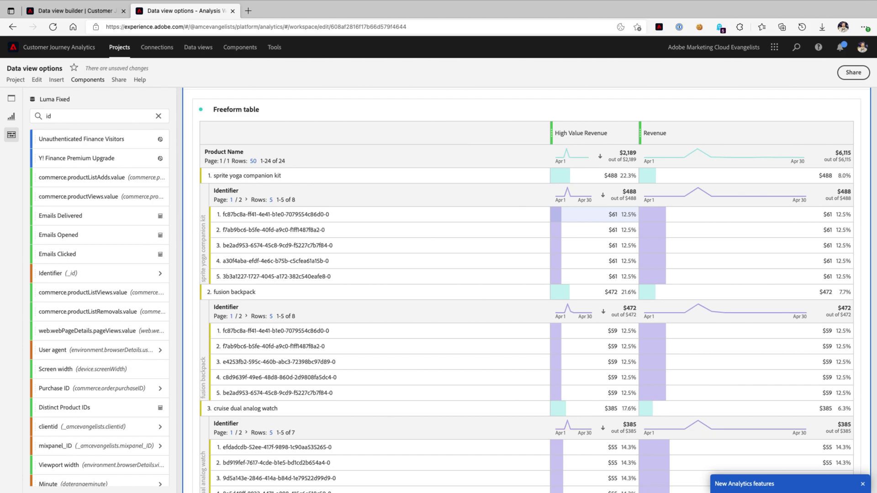
click(86, 10)
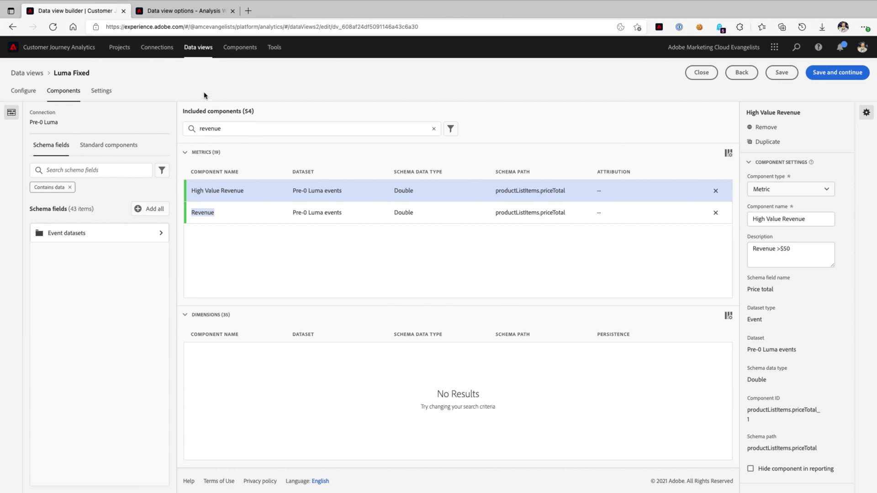
click(192, 12)
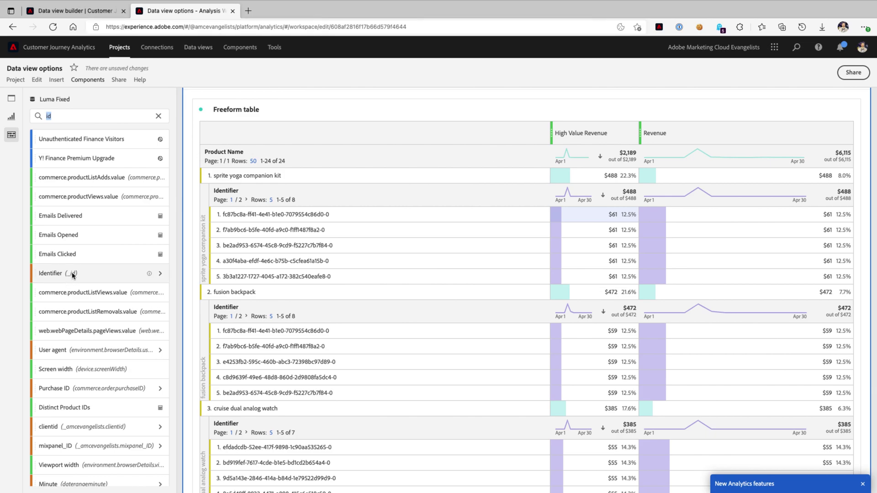
drag(71, 274, 280, 156)
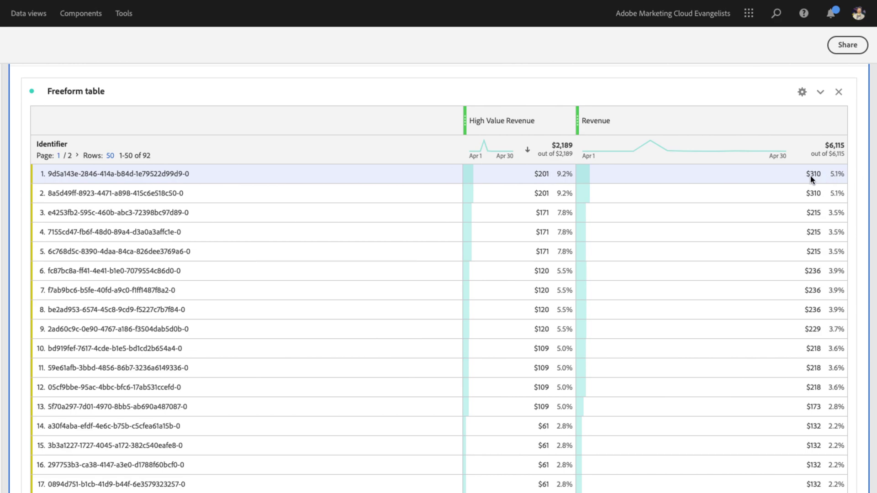
- Search the components for "product" and break down the first identifier row by Product Name
mouse_move(499, 121)
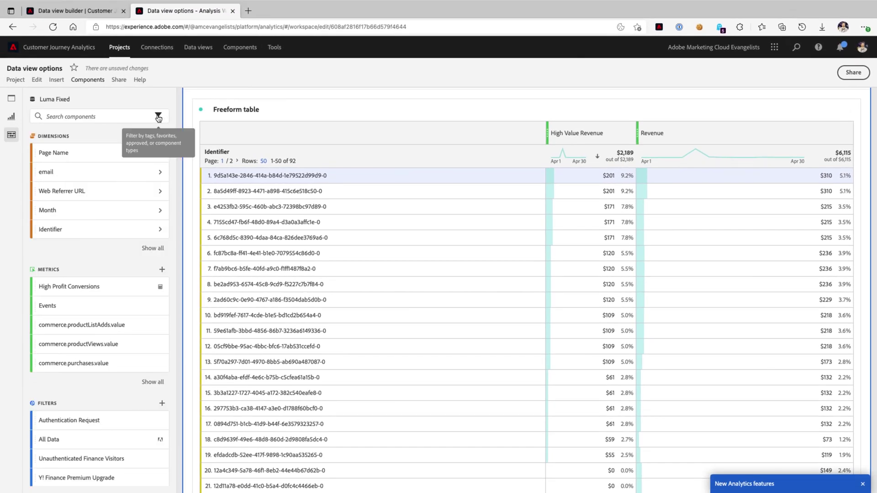
text(product)
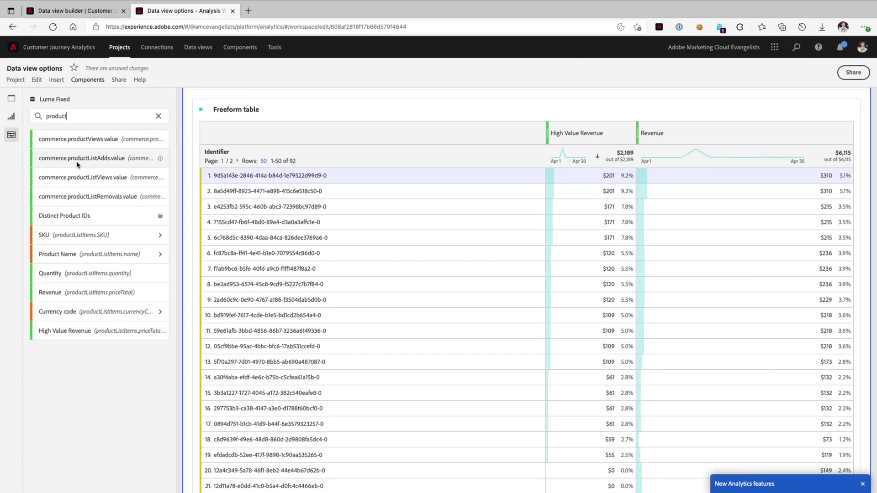
drag(53, 254, 286, 176)
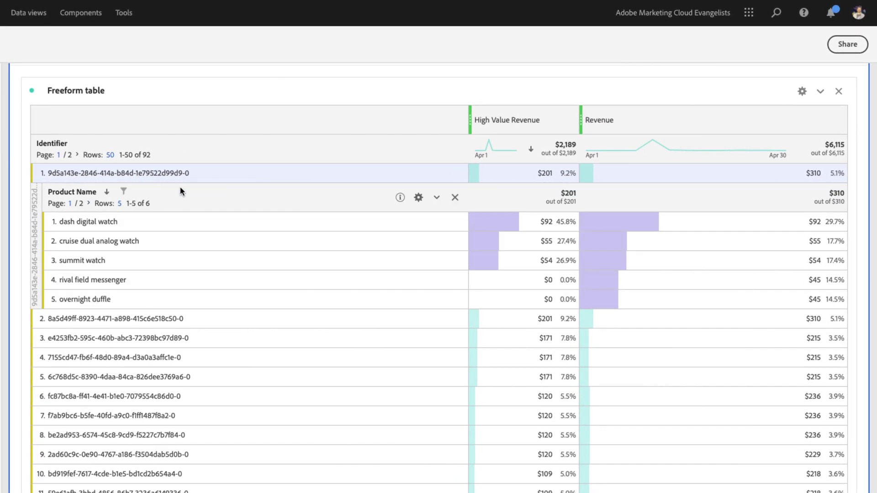
- Compare High Value Revenue with Revenue for the first three products under the first identifier, and for rival field messenger and overnight duffle
click(227, 223)
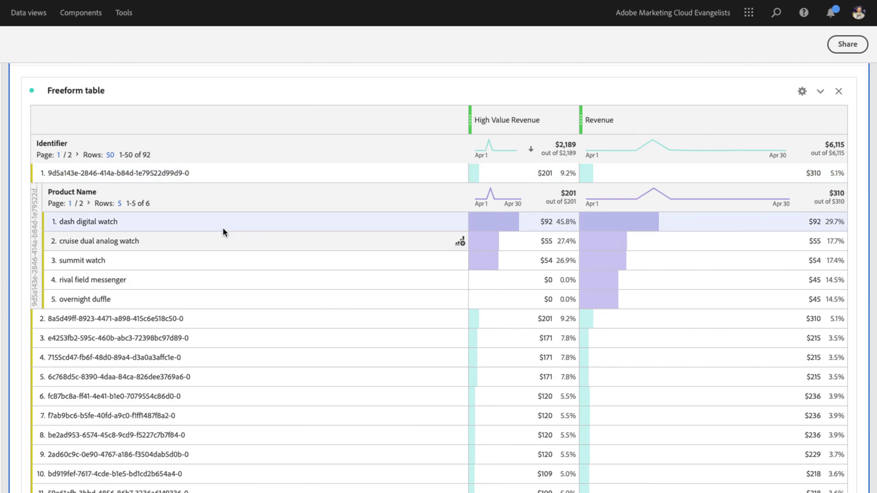
shift+click(199, 258)
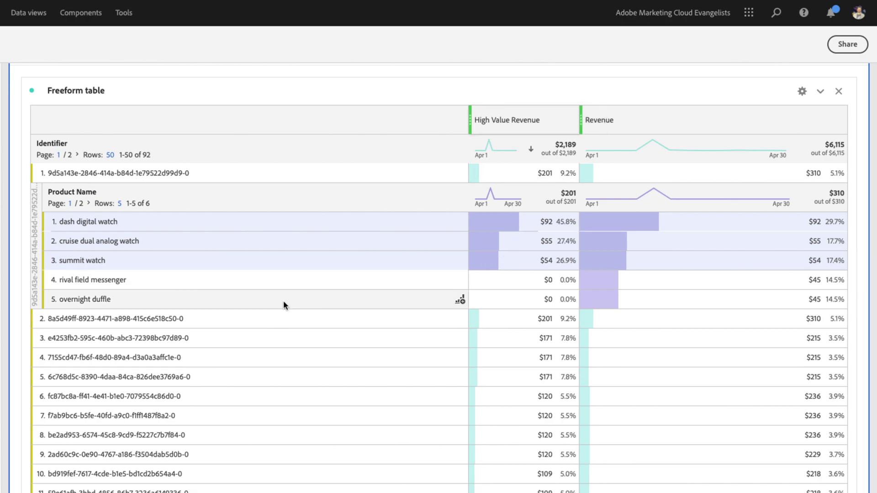
click(182, 282)
shift+click(134, 303)
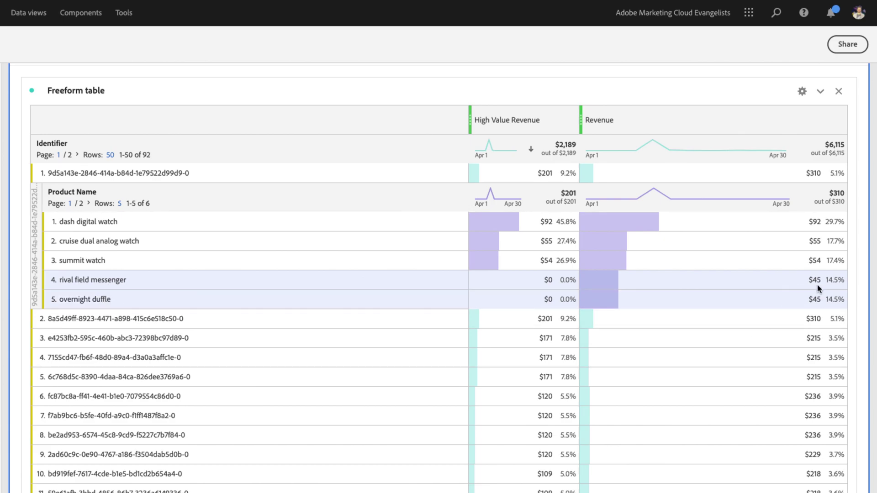
click(518, 278)
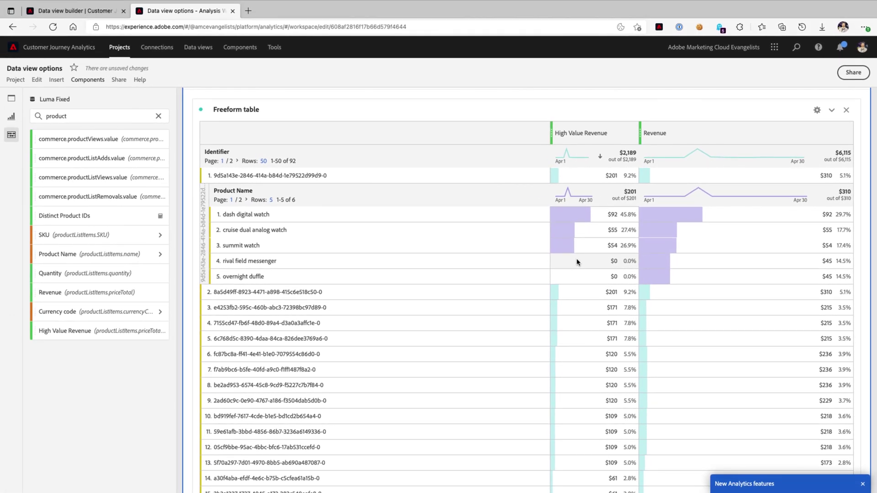
- Switch to the Luma Fixed data view and review the match and criteria options of High Value Revenue's include/exclude values
click(91, 10)
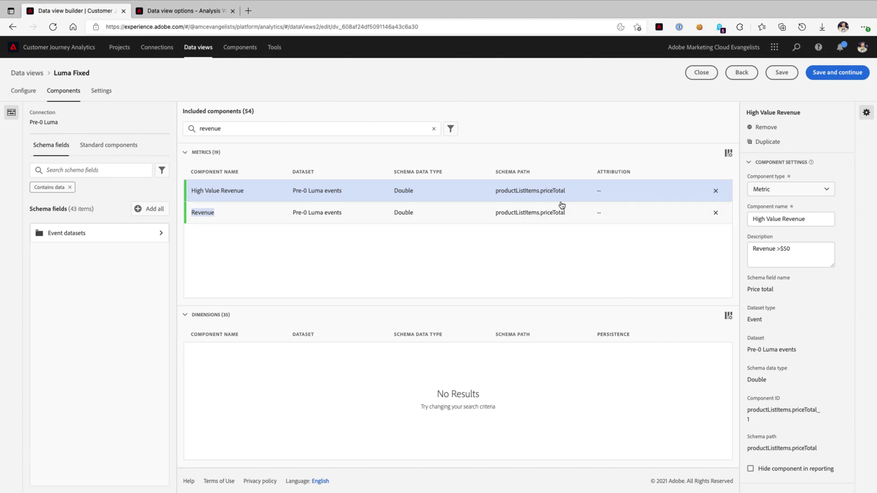
scroll(833, 355, down, 7)
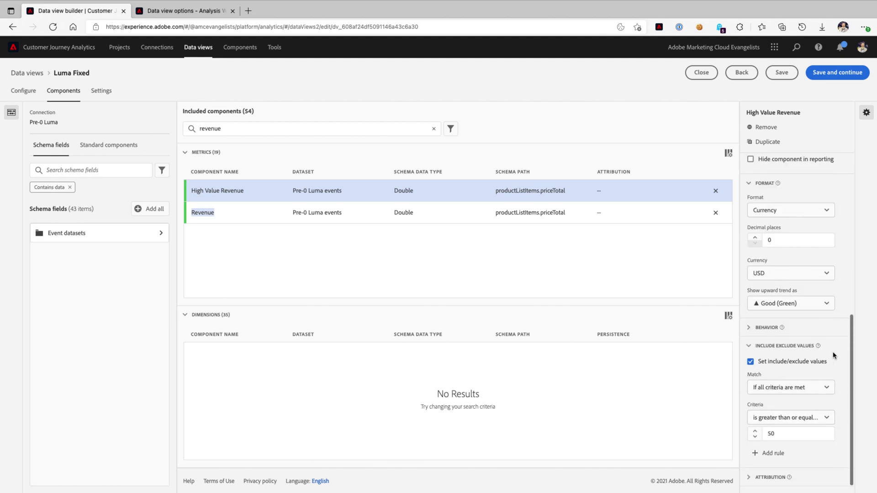
click(783, 388)
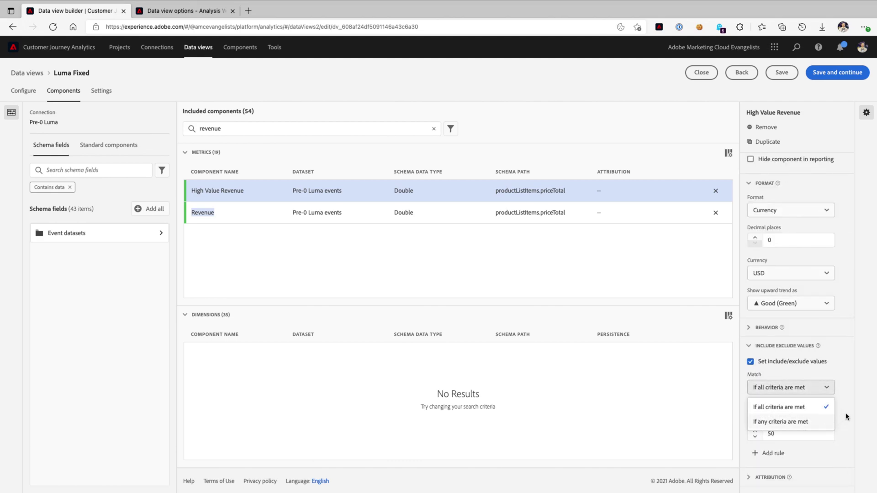
click(786, 413)
click(789, 418)
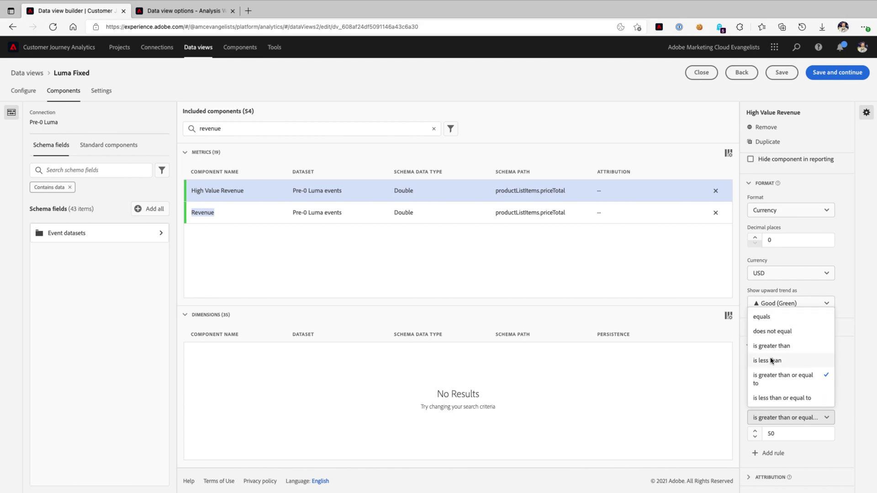
click(841, 425)
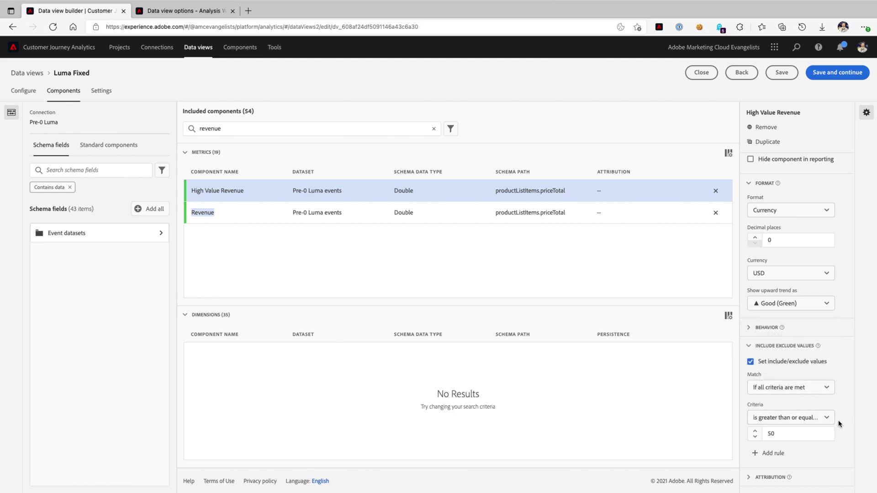